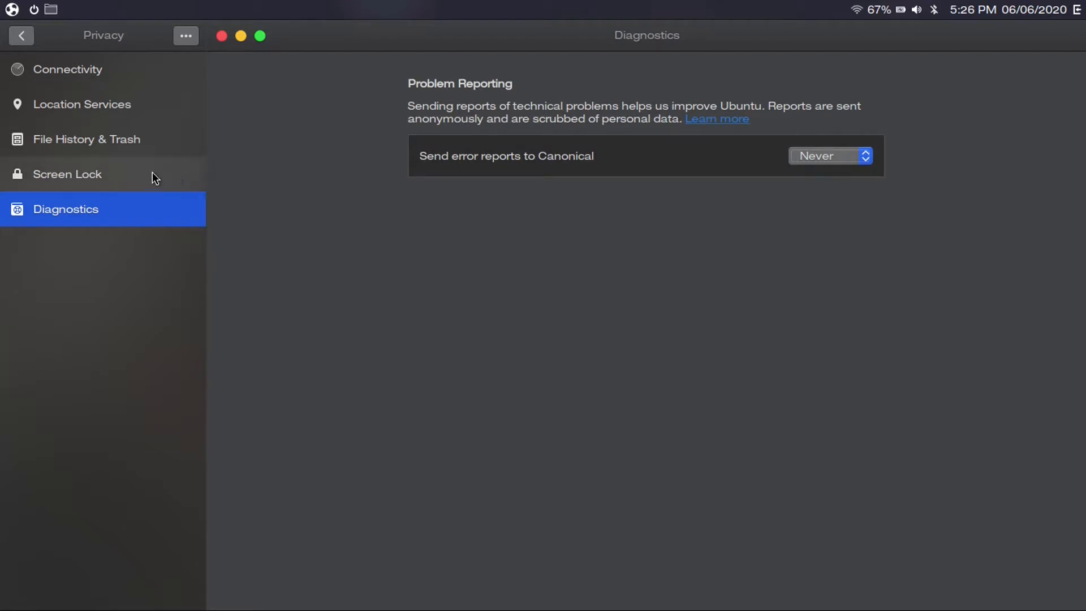
Step: Open the Screen Lock privacy settings and choose 1 minute as the Blank Screen Delay
{"action": "left_click", "coordinate": [115, 171]}
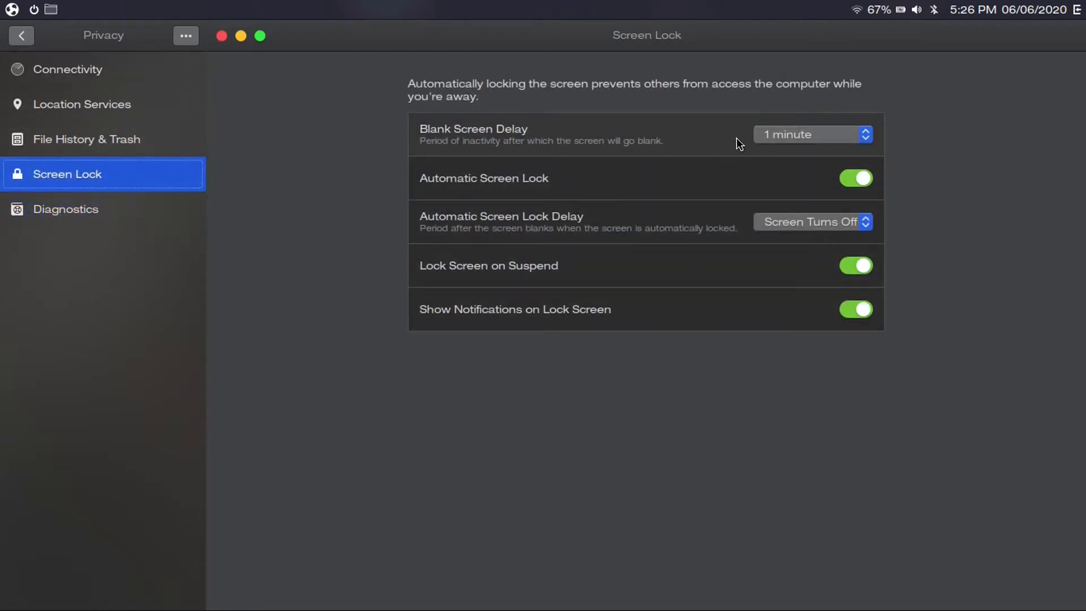
{"action": "left_click", "coordinate": [806, 135]}
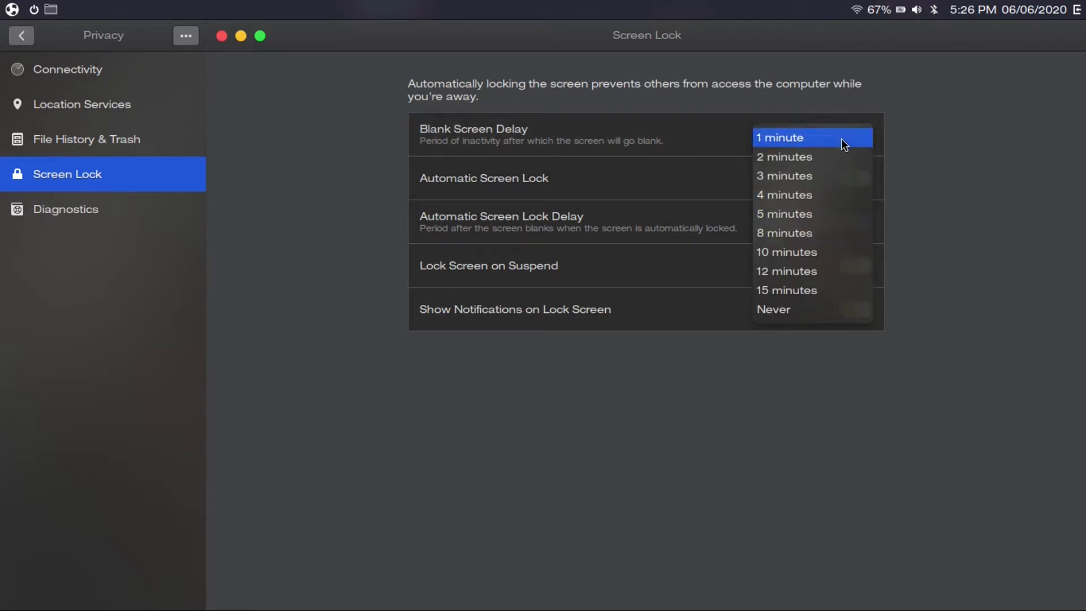
{"action": "left_click", "coordinate": [864, 141]}
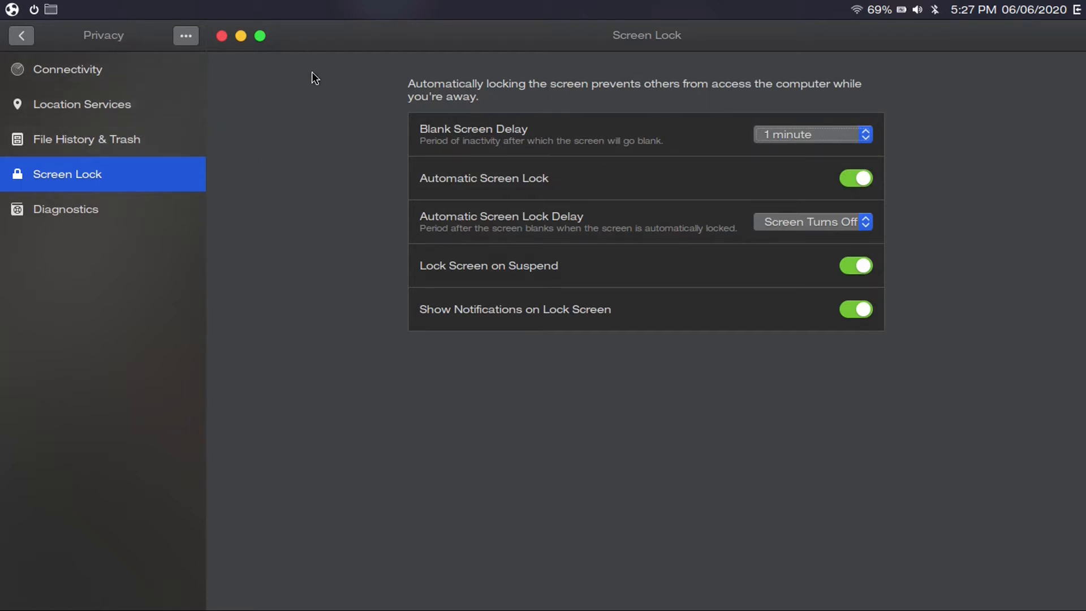
Step: Examine the File History & Trash privacy settings and the choices for the Automatically Delete Period
{"action": "left_click", "coordinate": [140, 137]}
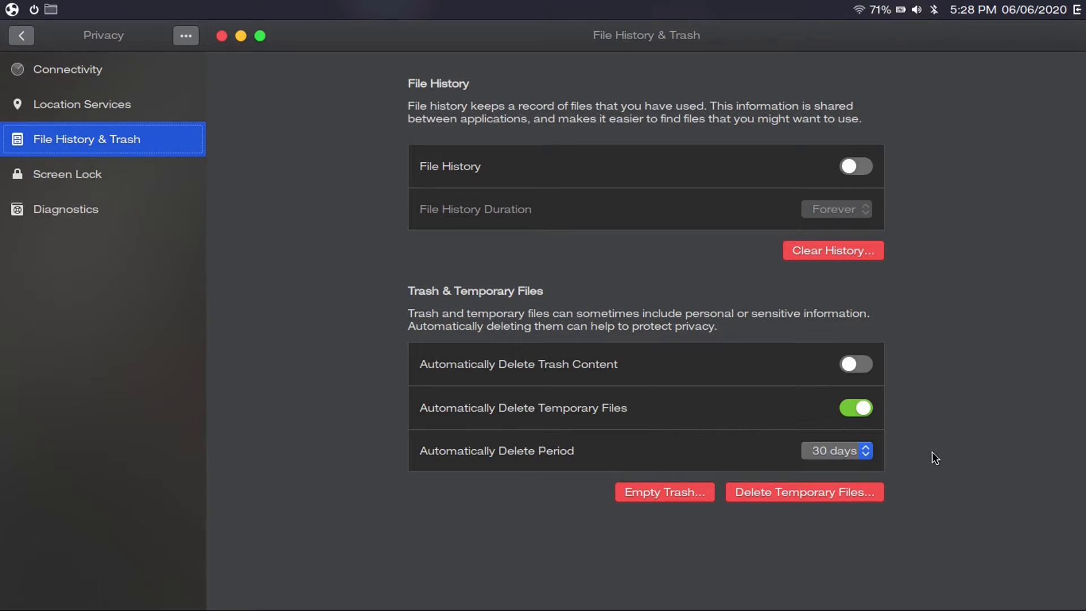
{"action": "left_click", "coordinate": [842, 451]}
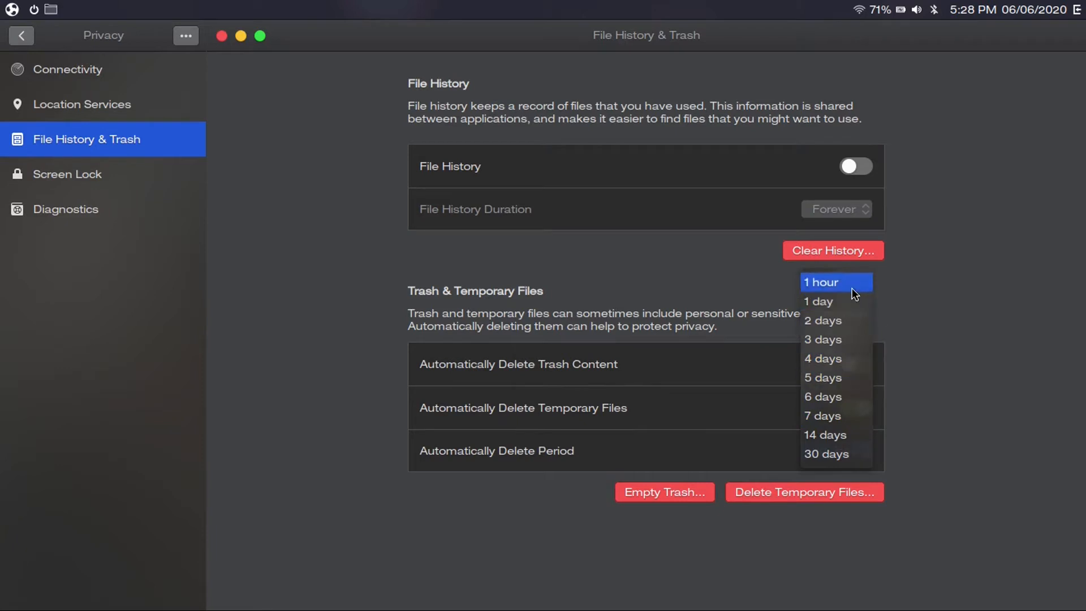
{"action": "left_click", "coordinate": [951, 317]}
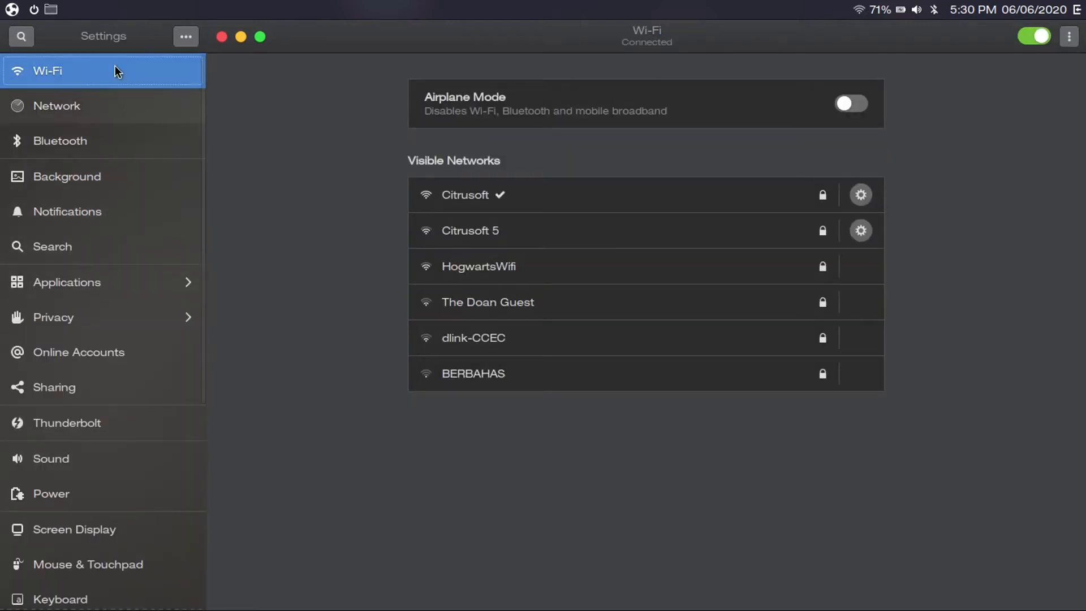
Step: Examine the Date & Time settings and the available Time Format choices
{"action": "scroll", "coordinate": [137, 291], "scroll_direction": "down", "scroll_amount": 5}
{"action": "left_click", "coordinate": [104, 552]}
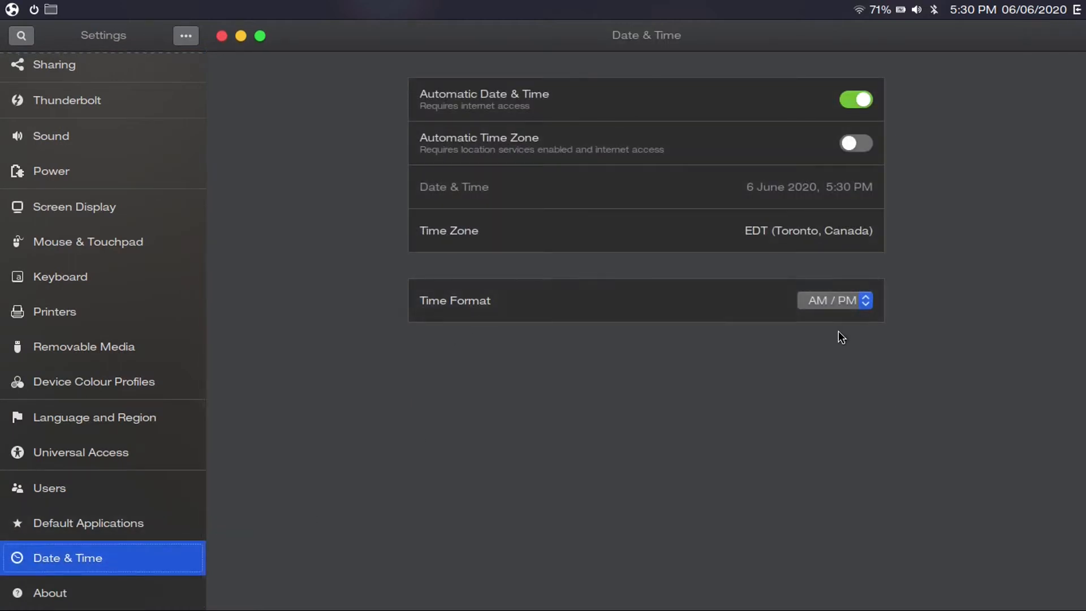
{"action": "left_click", "coordinate": [860, 304]}
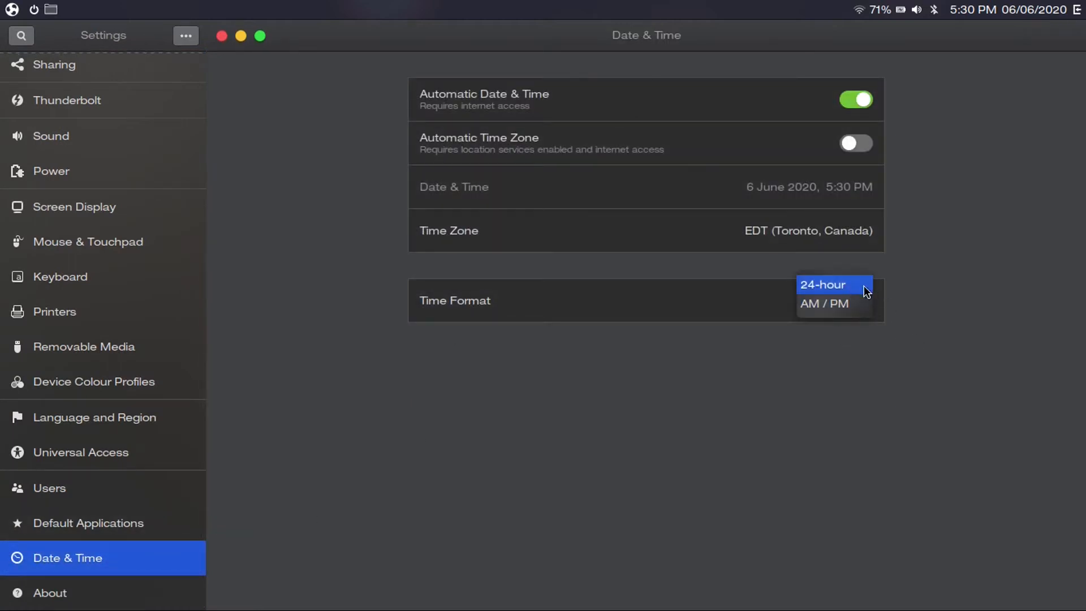
{"action": "left_click", "coordinate": [909, 286]}
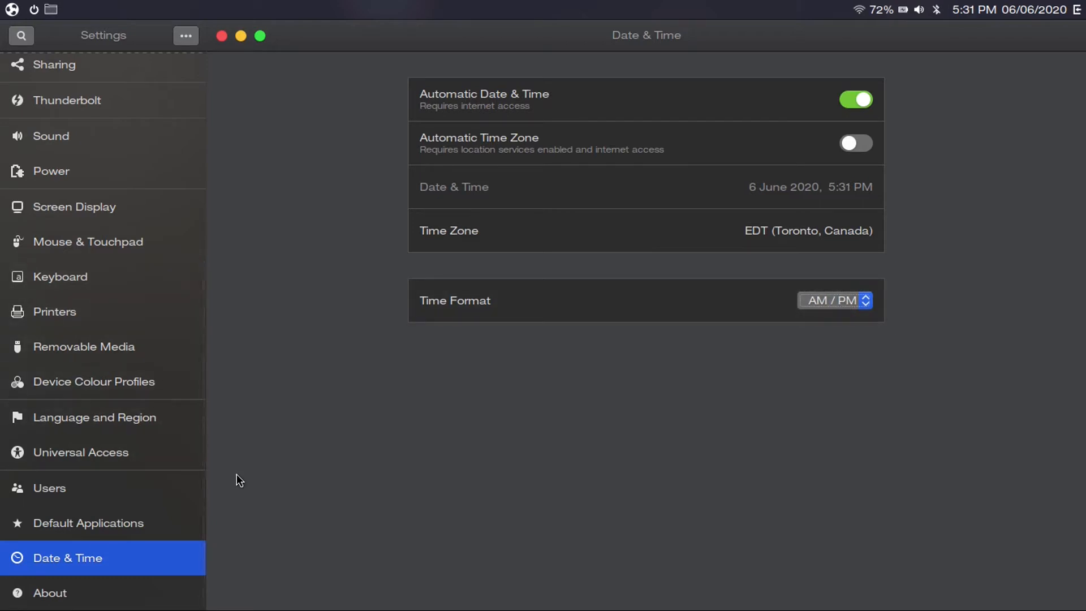
Step: Examine the Mouse & Touchpad settings and the Night Light schedule choices for the screen display
{"action": "left_click", "coordinate": [137, 242]}
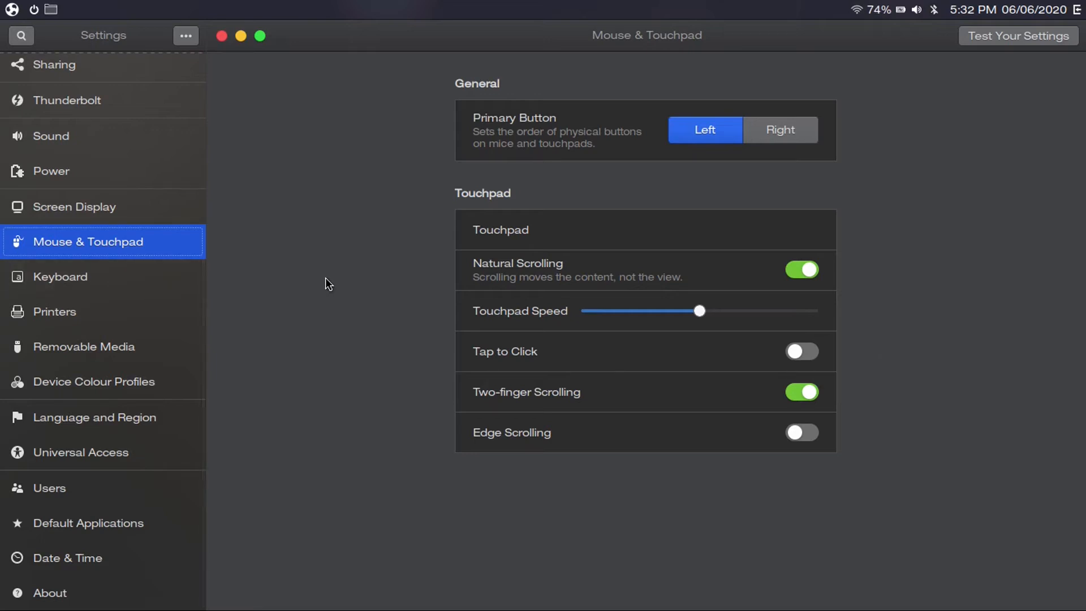
{"action": "left_click", "coordinate": [120, 215]}
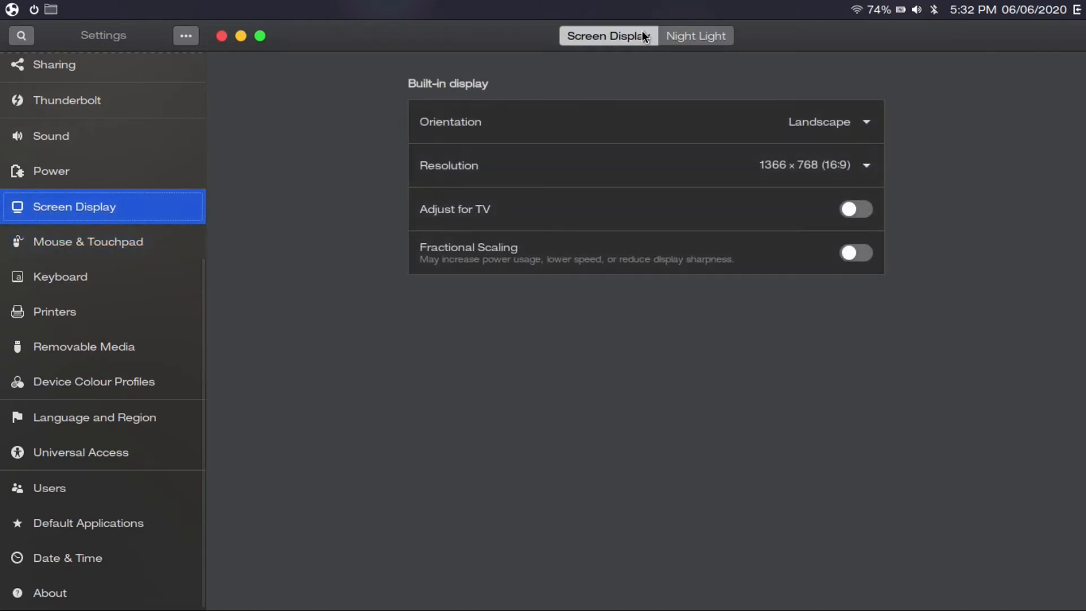
{"action": "left_click", "coordinate": [692, 38]}
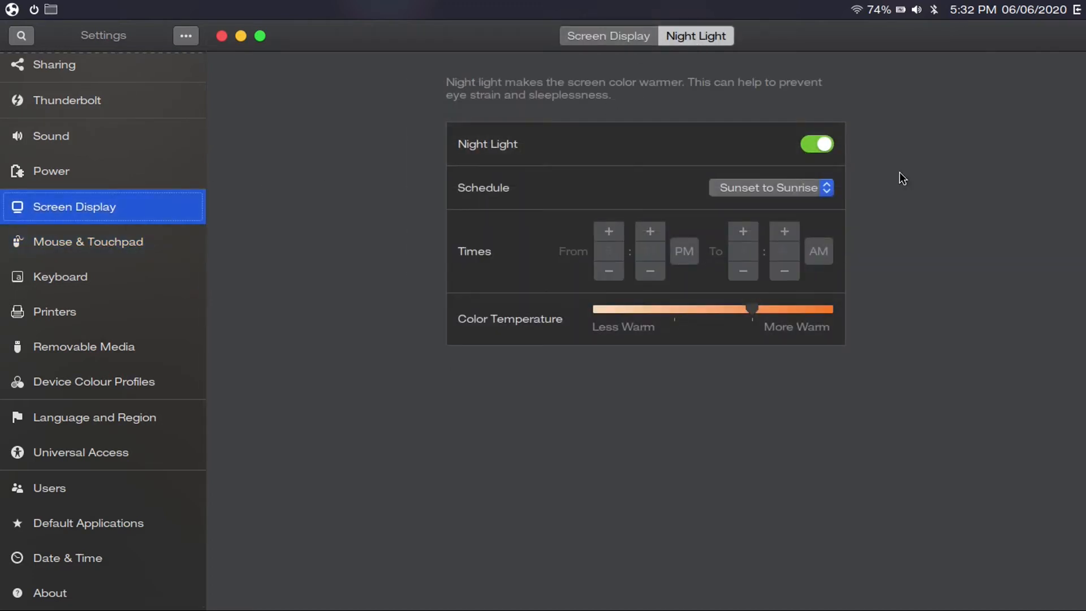
{"action": "left_click", "coordinate": [790, 190]}
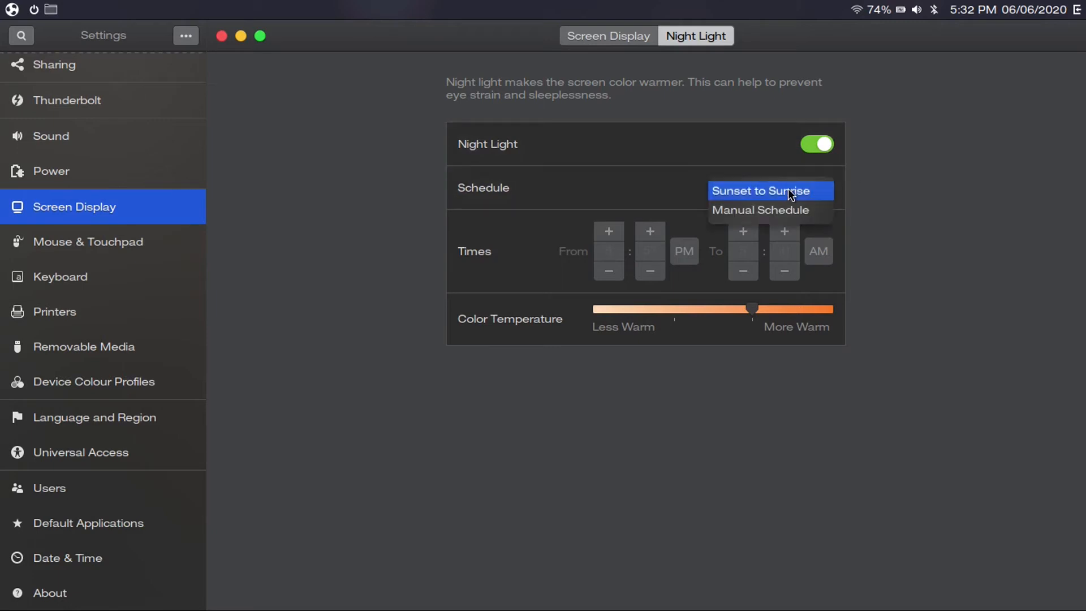
{"action": "left_click", "coordinate": [877, 182]}
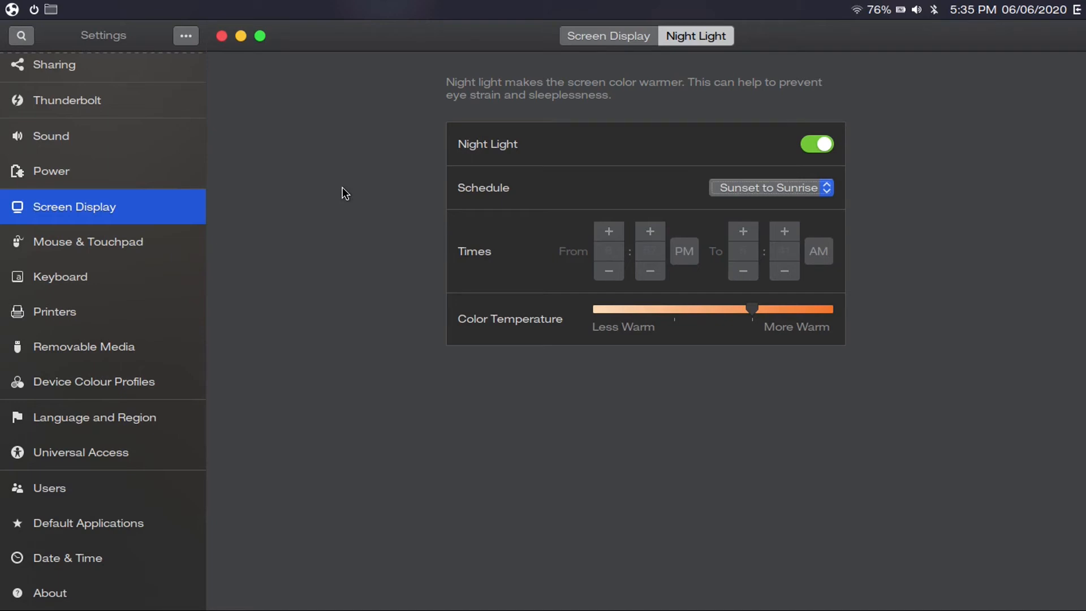
Step: Lower and raise the screen brightness several times to demonstrate the brightness control
{"action": "key", "text": "XF86MonBrightnessDown"}
{"action": "key", "text": "XF86MonBrightnessUp"}
{"action": "key", "text": "XF86MonBrightnessDown"}
{"action": "key", "text": "XF86MonBrightnessUp"}
{"action": "key", "text": "XF86MonBrightnessUp"}
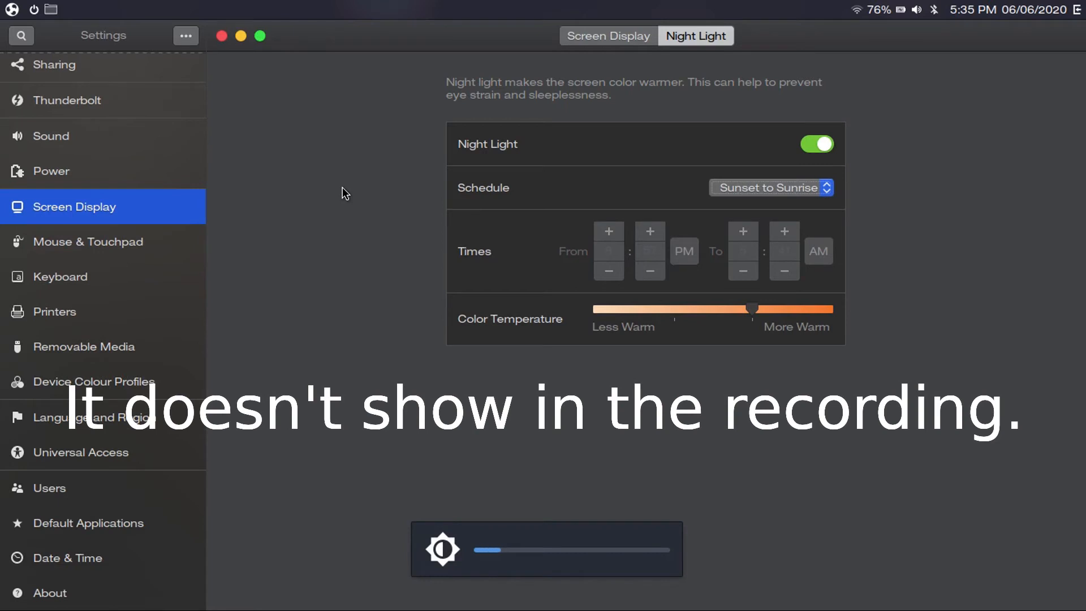
{"action": "key", "text": "XF86MonBrightnessDown"}
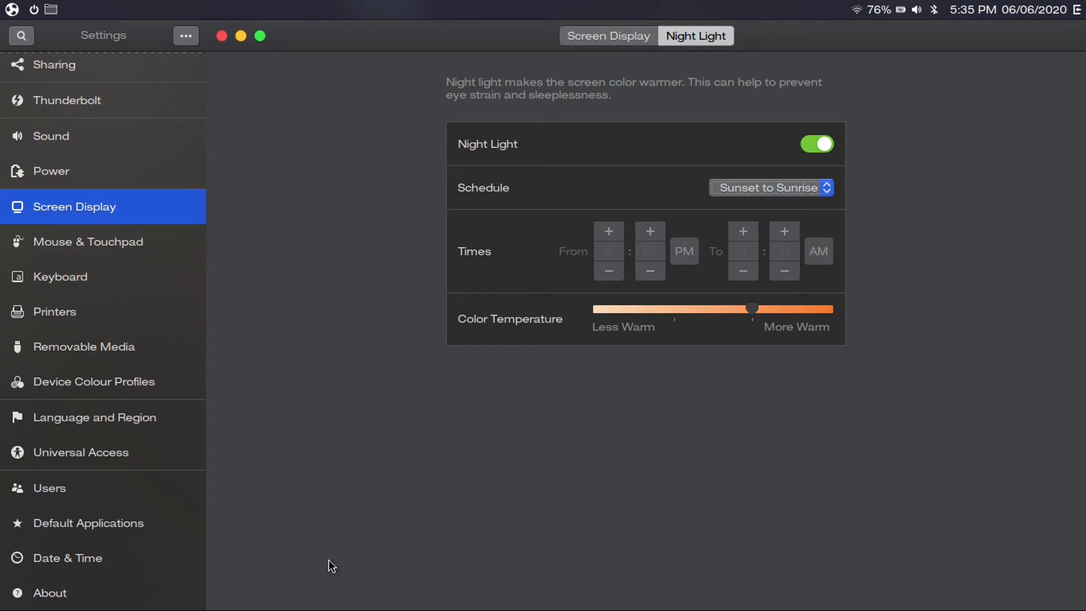
Step: Search the installed applications for "so", launch Software Sources and show its update settings
{"action": "mouse_move", "coordinate": [327, 608]}
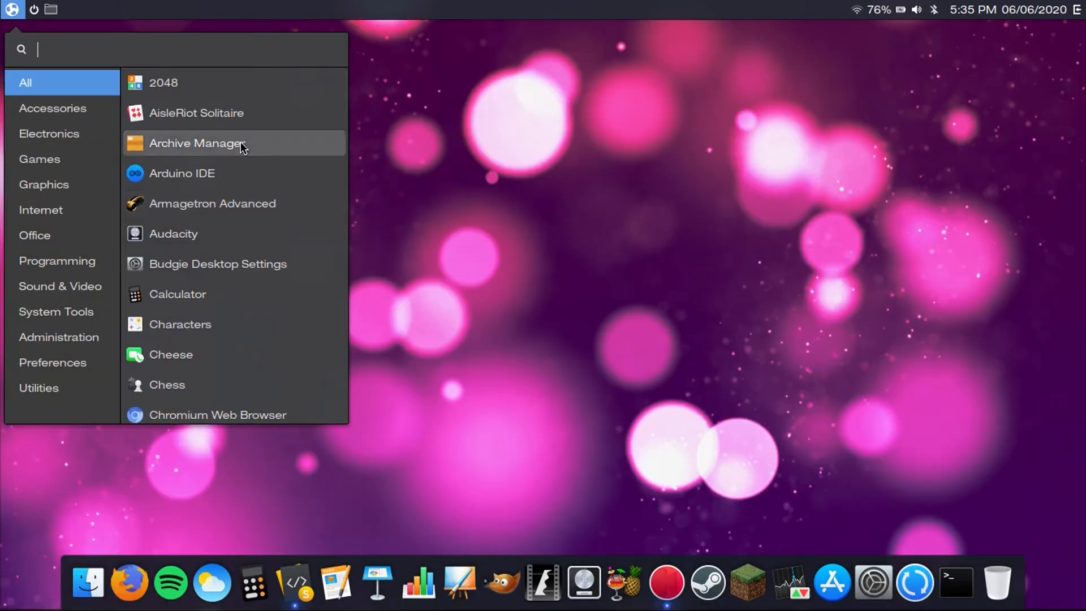
{"action": "type", "text": "so"}
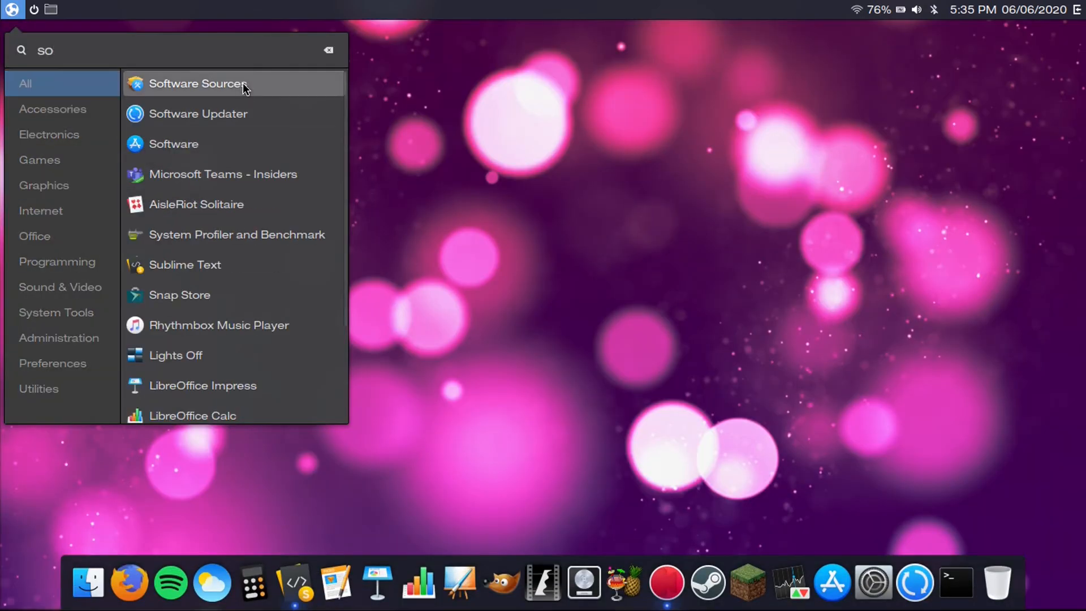
{"action": "left_click", "coordinate": [203, 89]}
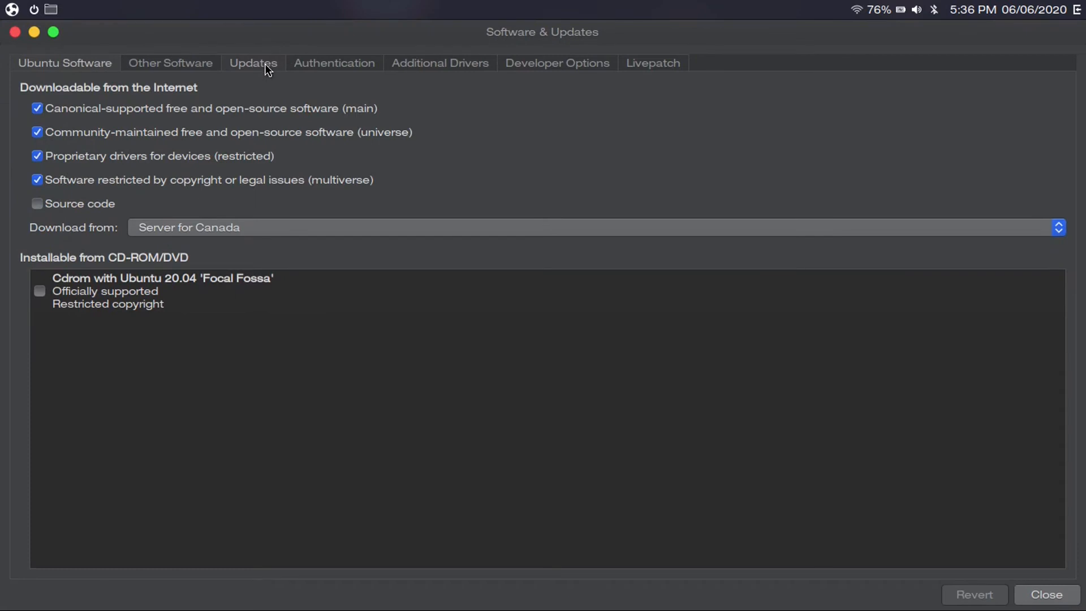
{"action": "left_click", "coordinate": [264, 63]}
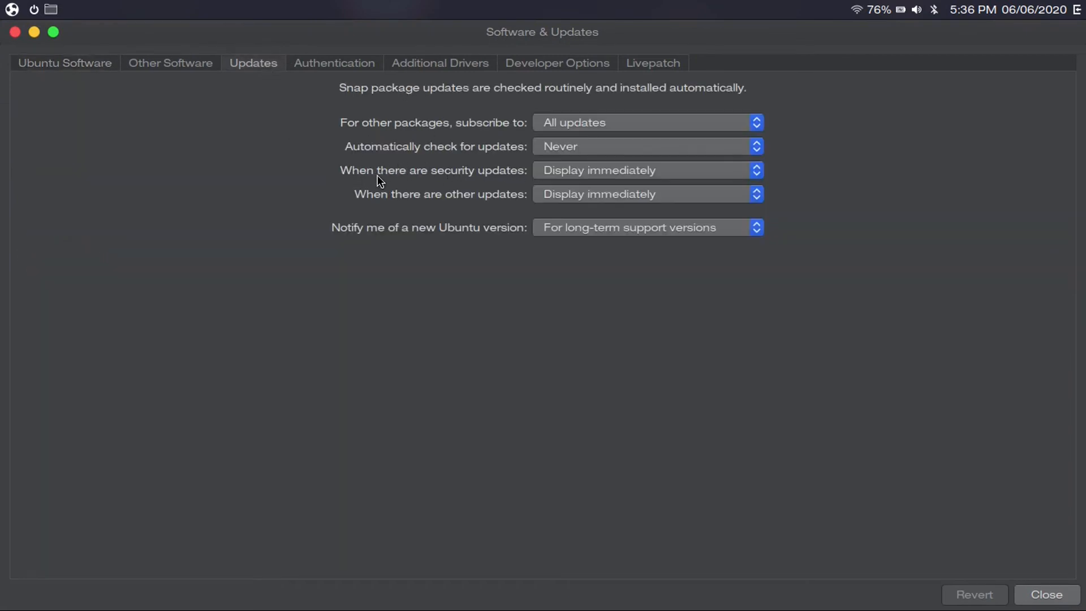
Step: Examine the handling choices for security updates and for other updates
{"action": "left_click", "coordinate": [568, 171]}
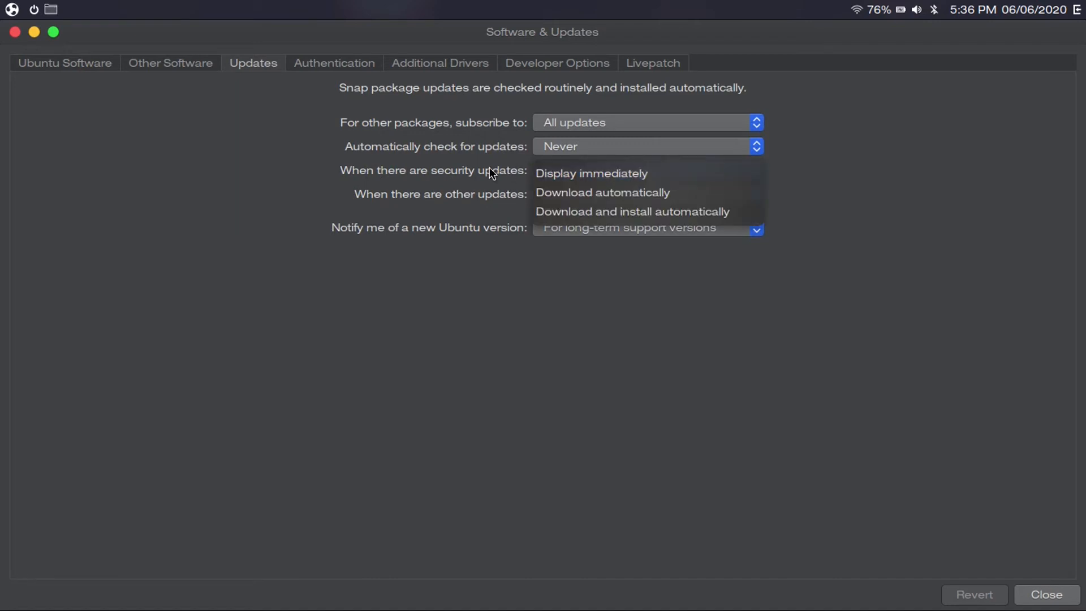
{"action": "left_click", "coordinate": [486, 181]}
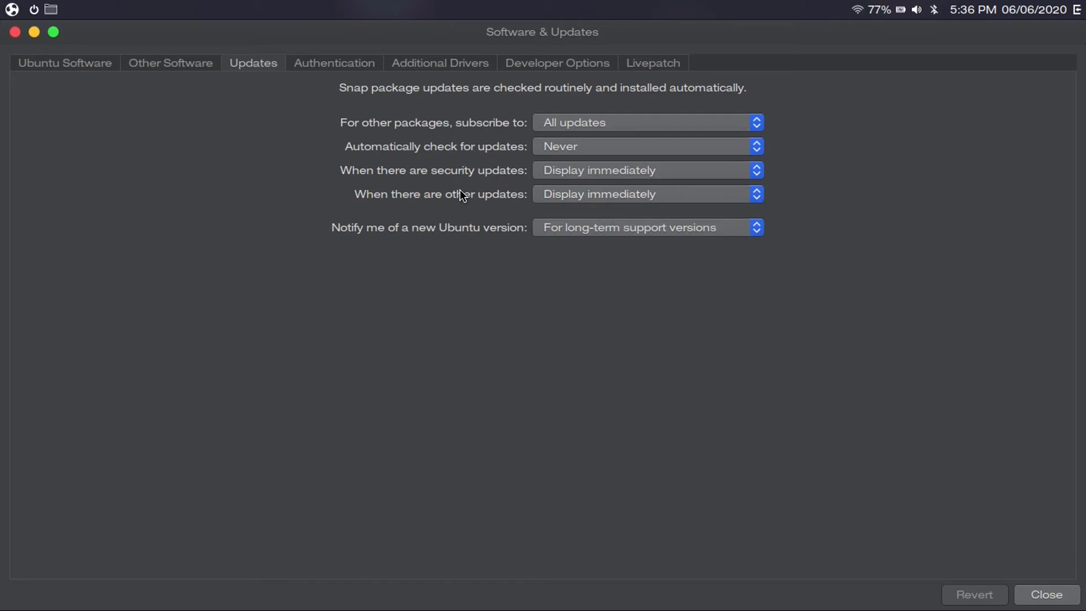
{"action": "left_click", "coordinate": [546, 170]}
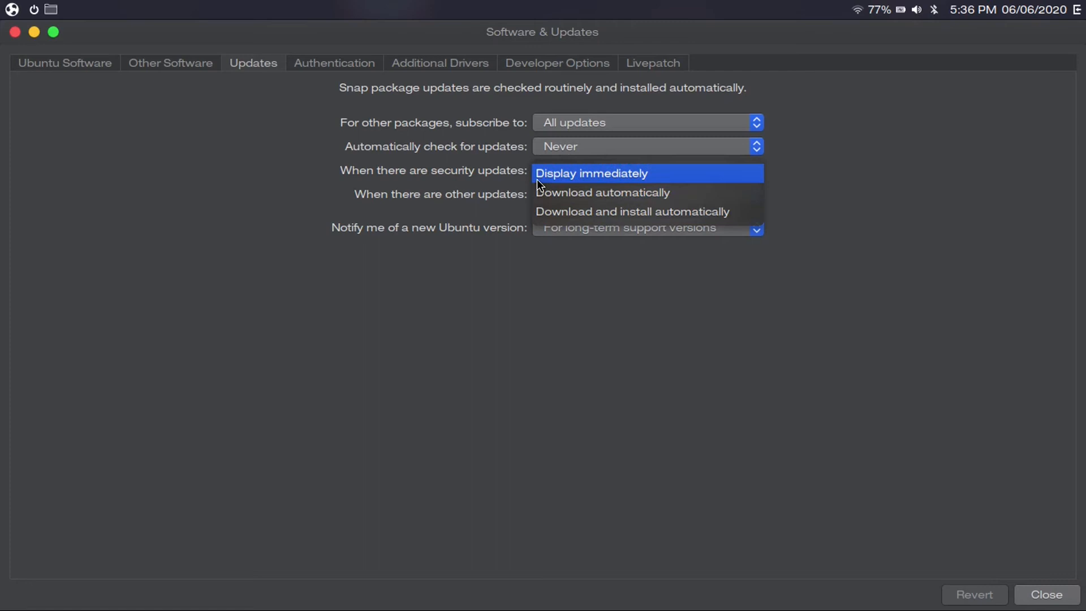
{"action": "left_click", "coordinate": [474, 173]}
{"action": "left_click", "coordinate": [569, 187]}
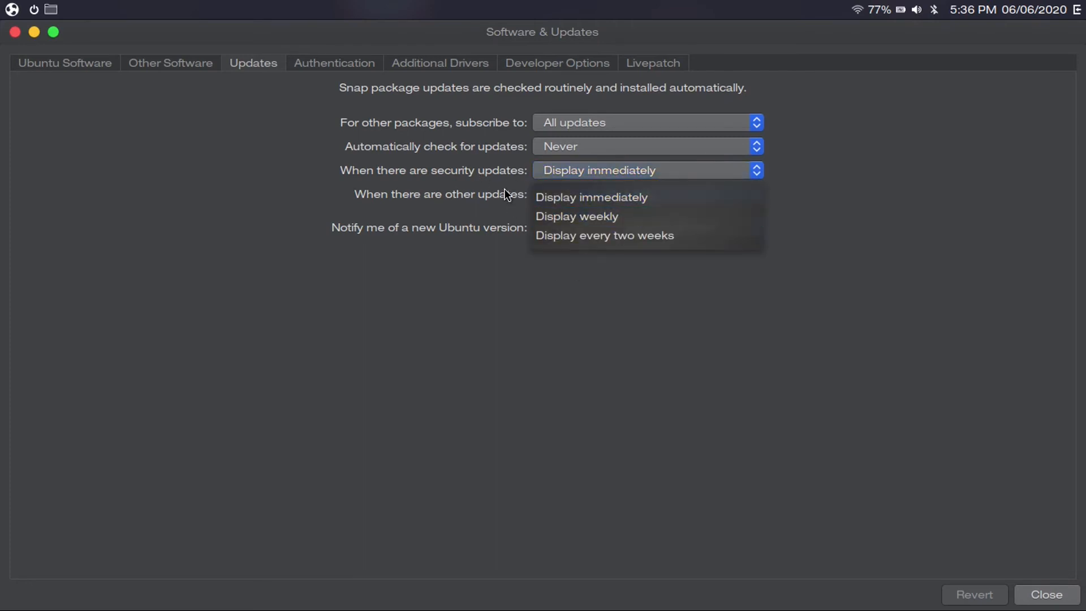
{"action": "left_click", "coordinate": [458, 306]}
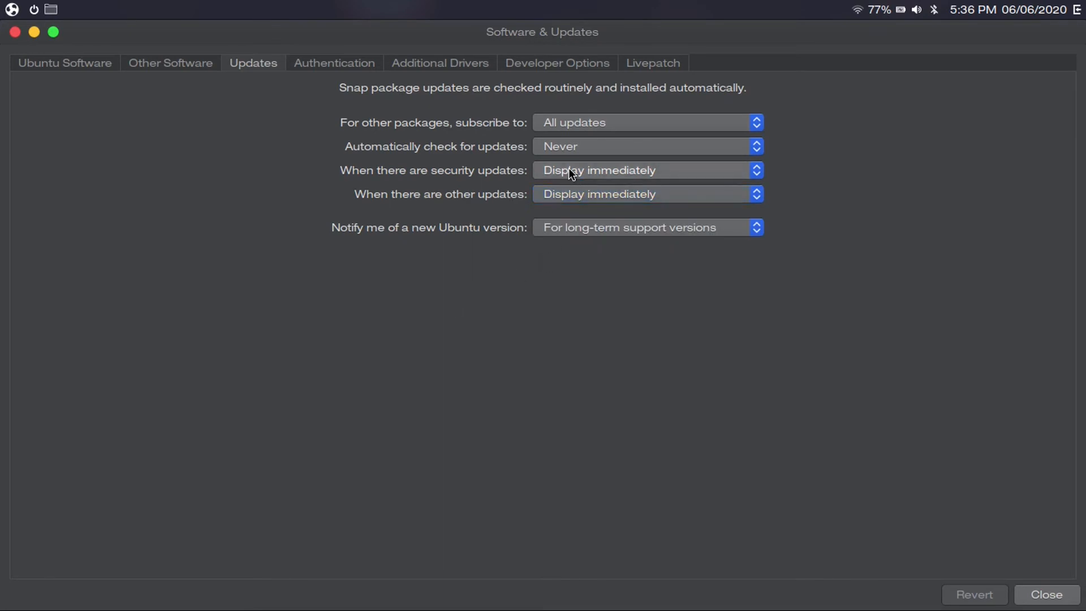
Step: Close Software & Updates, find and launch Tweaks, and show its Keyboard & Mouse settings
{"action": "left_click", "coordinate": [15, 32]}
{"action": "left_click", "coordinate": [11, 10]}
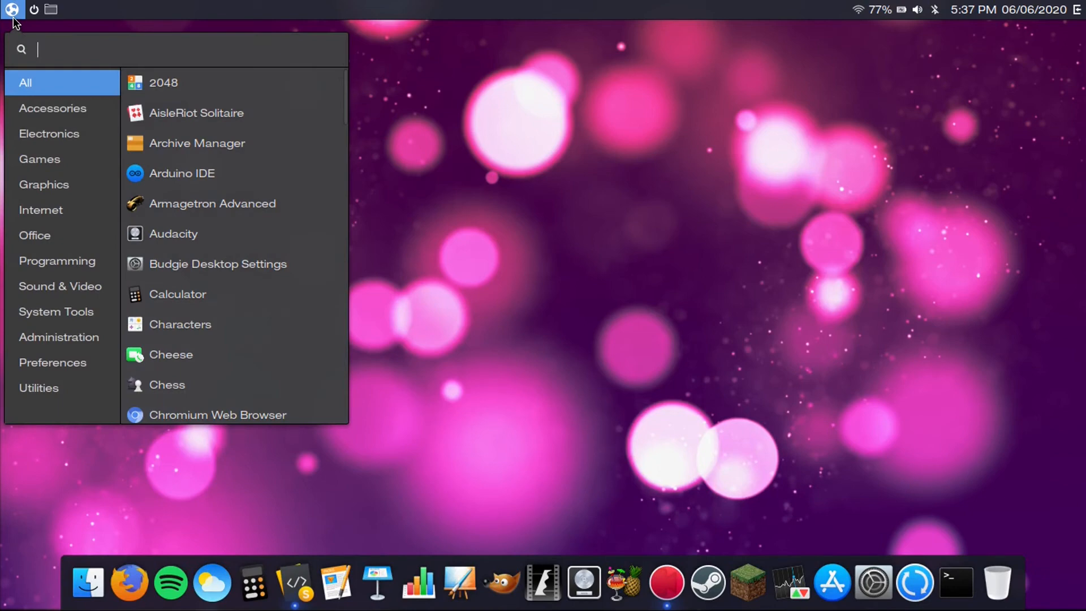
{"action": "type", "text": "t"}
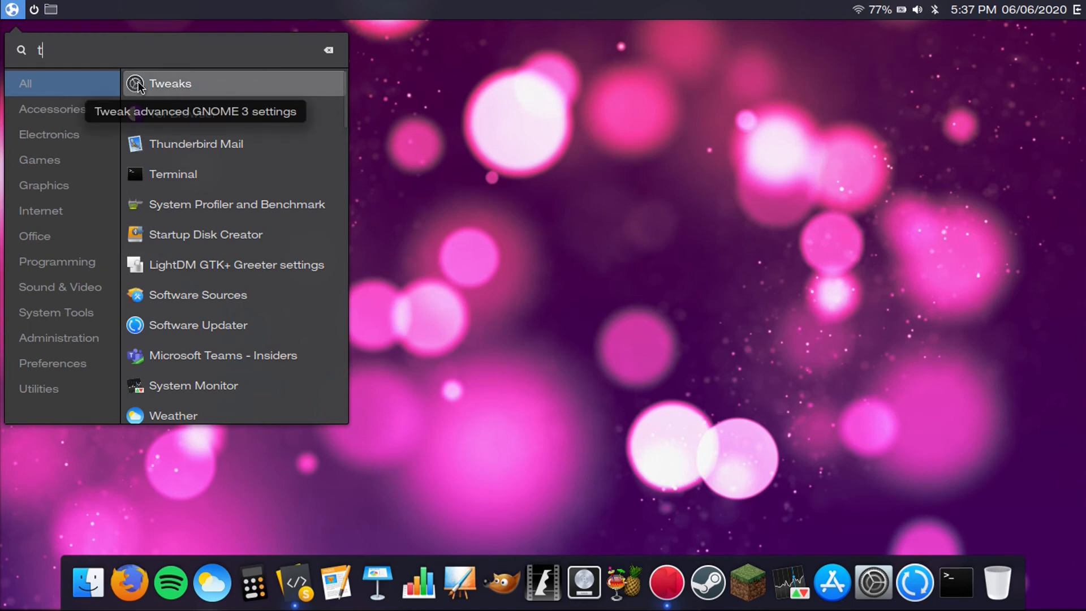
{"action": "left_click", "coordinate": [184, 84]}
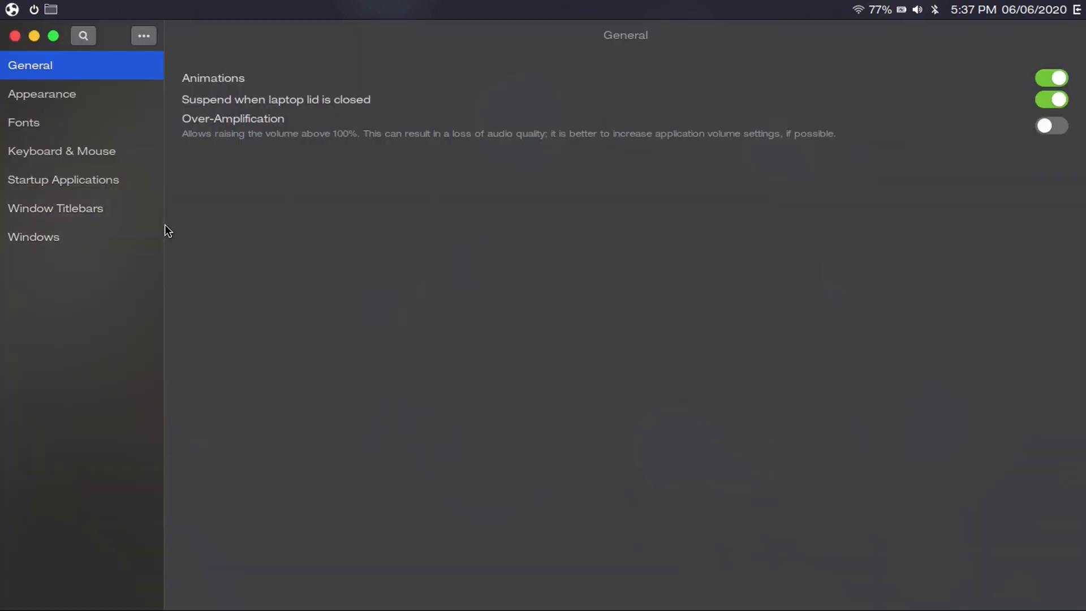
{"action": "left_click", "coordinate": [98, 153]}
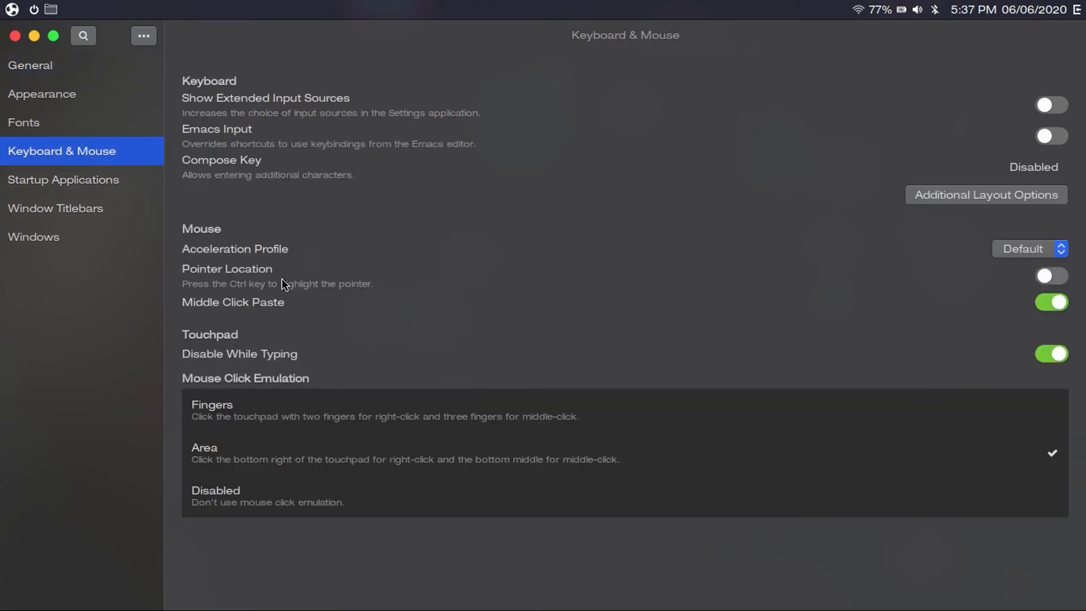